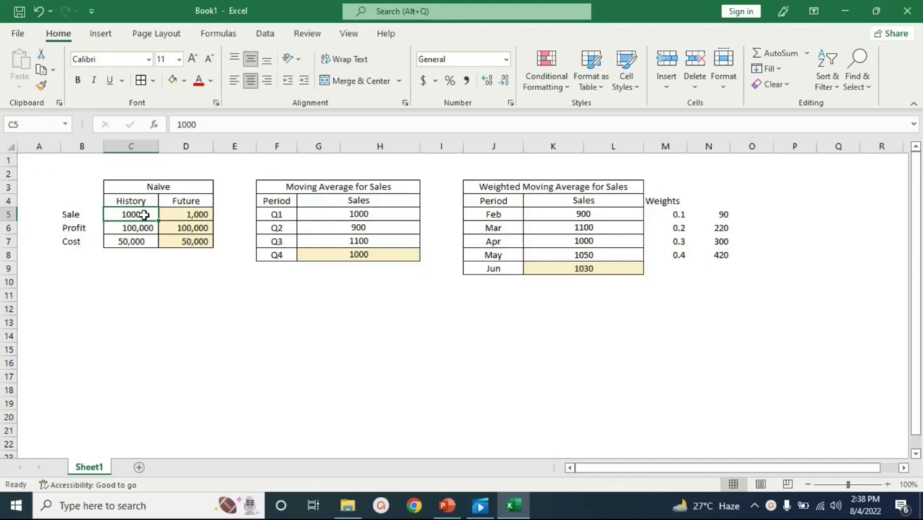
Step: Examine the Naïve table, comparing the history and future values for Sale, Profit and Cost
click(181, 215)
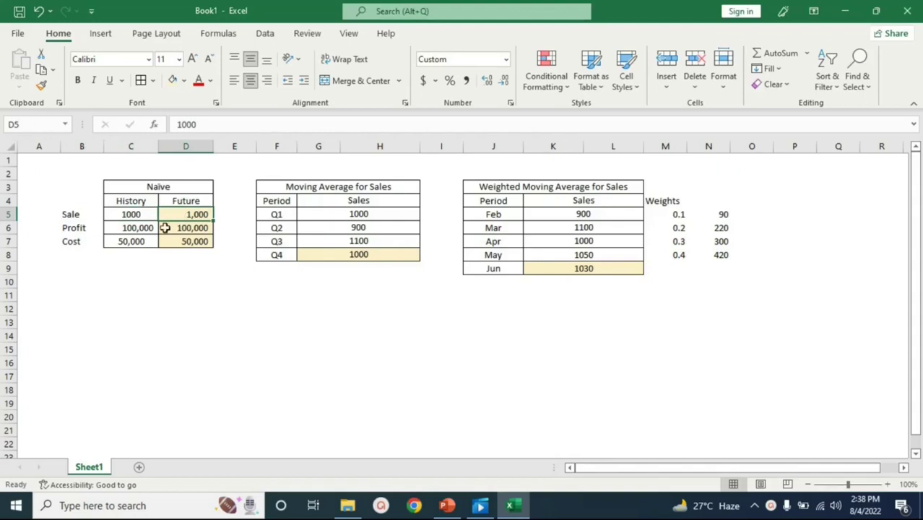
click(80, 229)
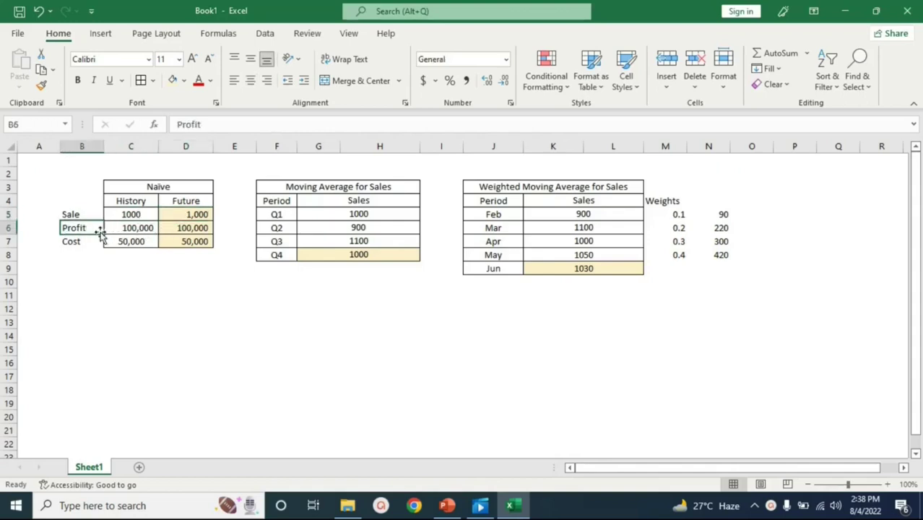
click(149, 230)
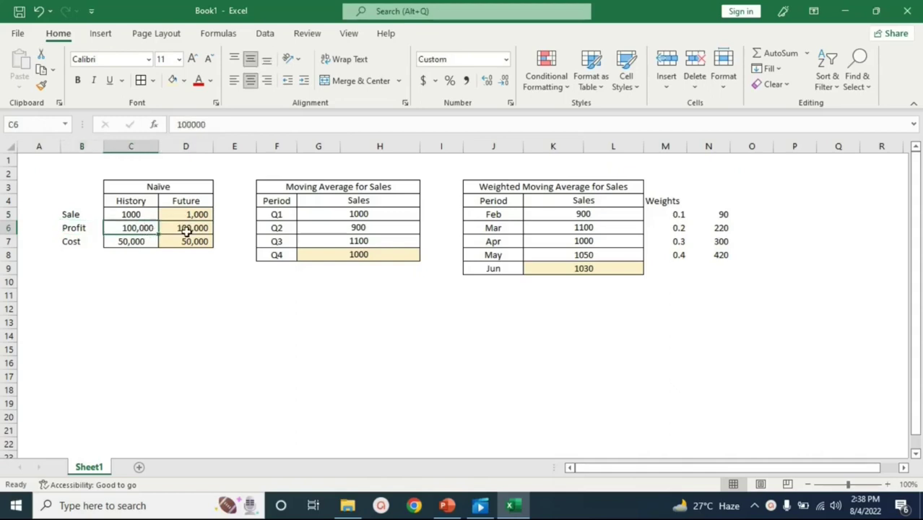
click(187, 230)
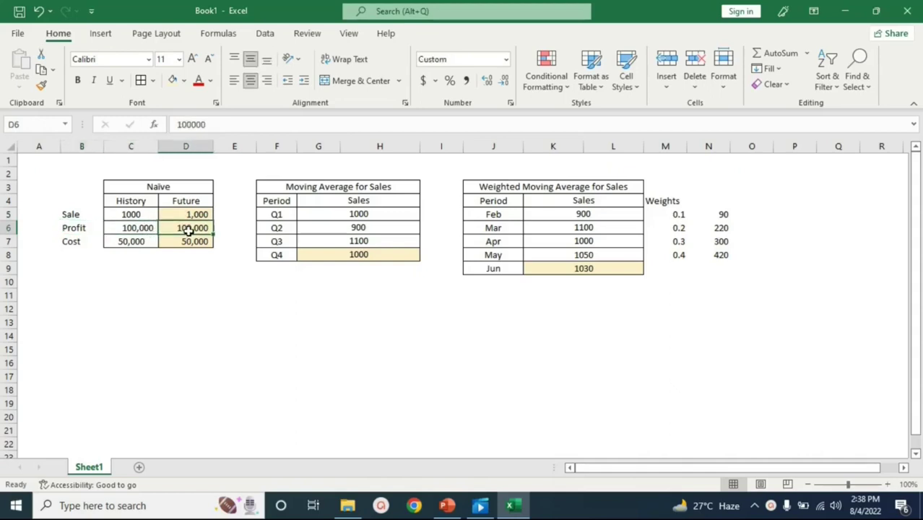
click(149, 230)
click(186, 228)
click(136, 242)
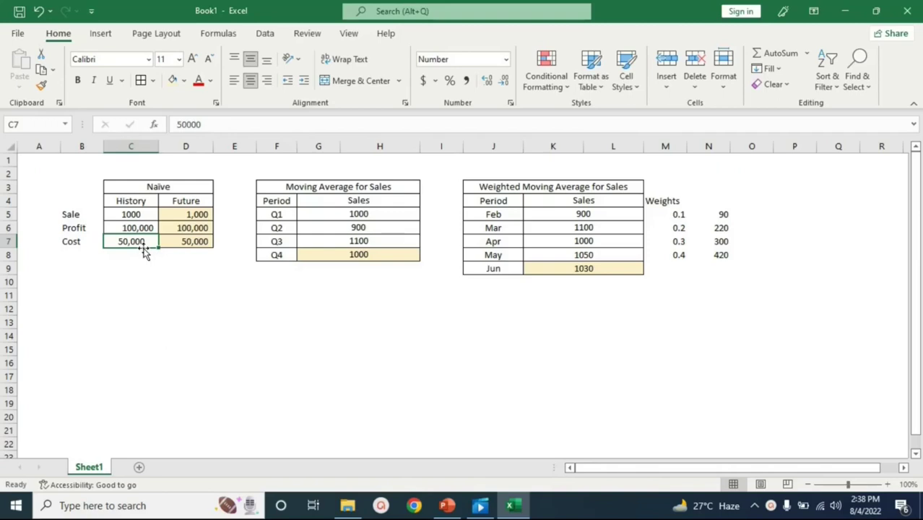
click(185, 243)
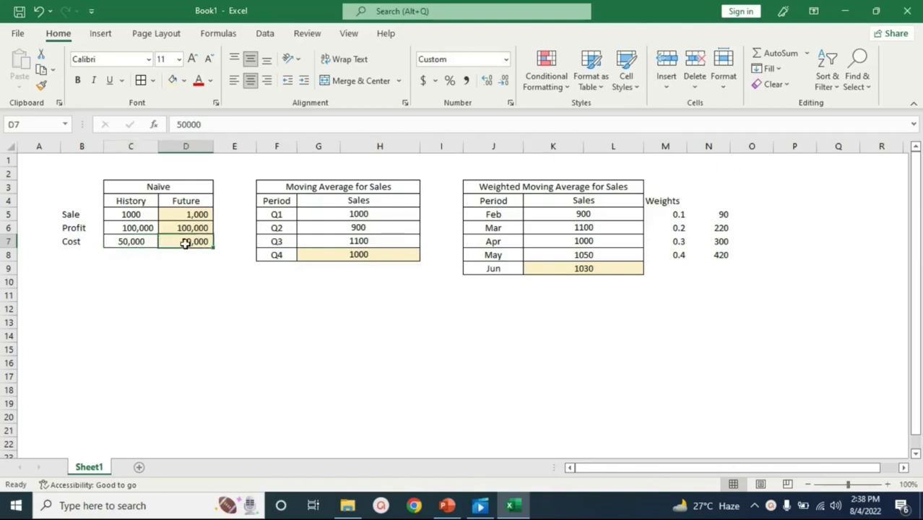
drag(174, 159, 67, 253)
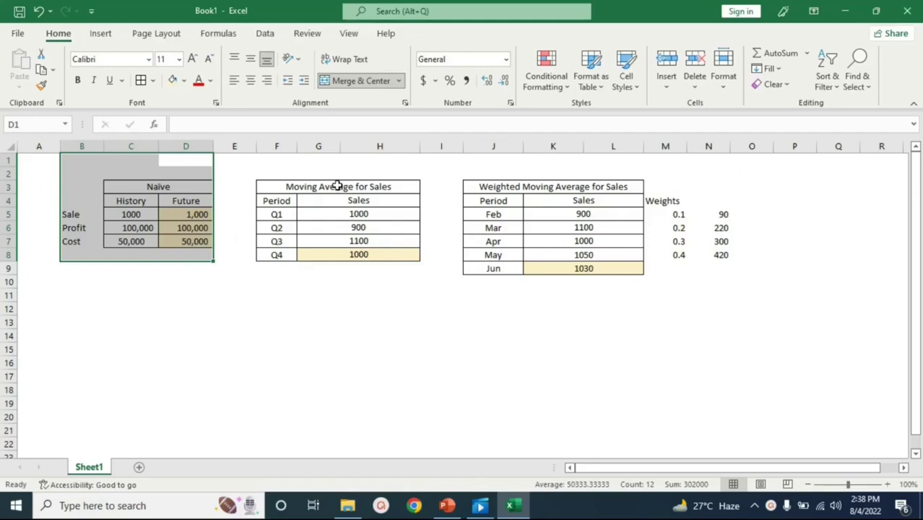
Step: Examine the Moving Average for Sales table and its periods from Q1 through Q4
drag(337, 185, 340, 255)
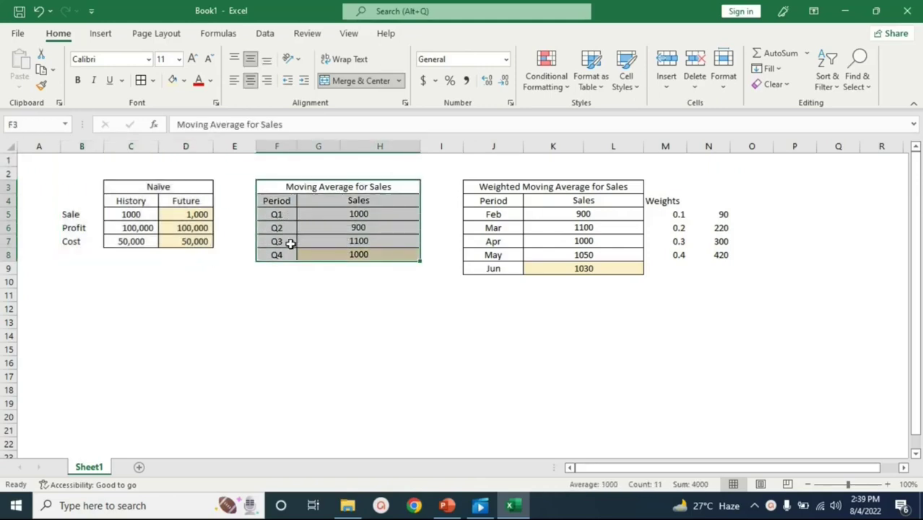
click(285, 214)
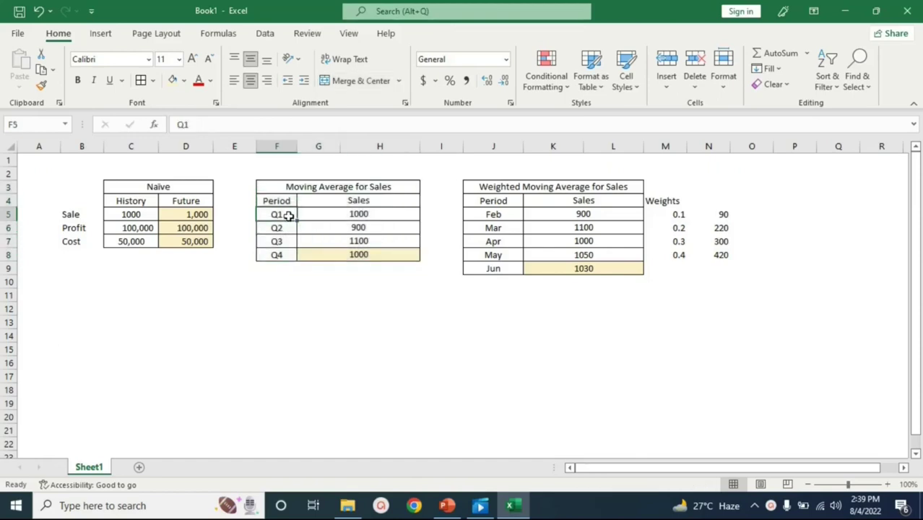
drag(285, 214, 280, 241)
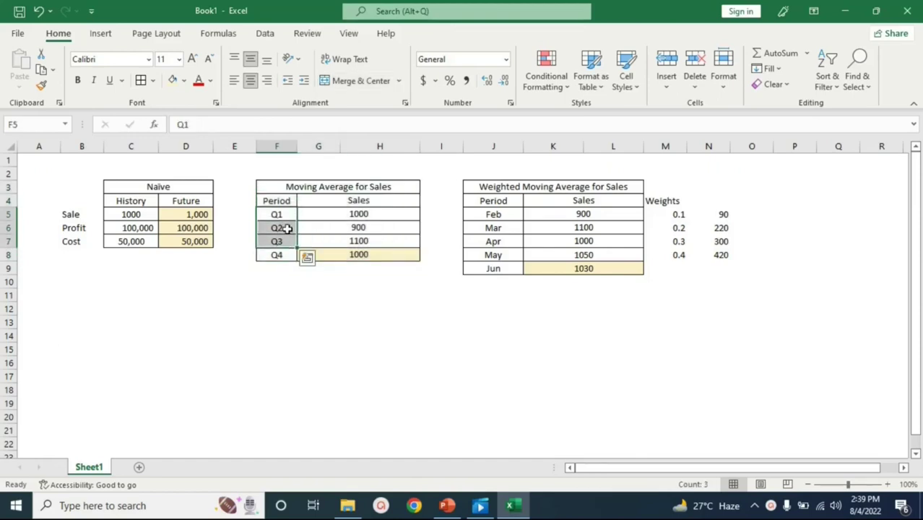
drag(288, 214, 288, 239)
click(290, 214)
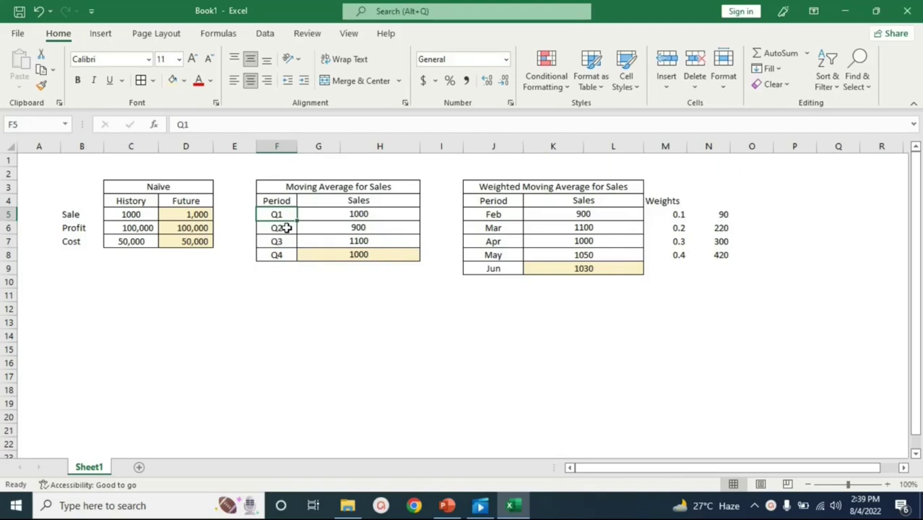
click(286, 227)
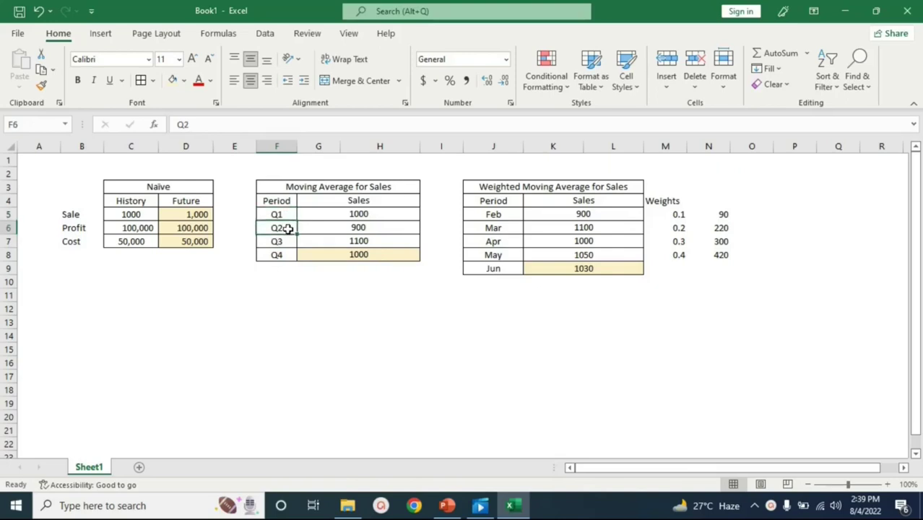
click(286, 243)
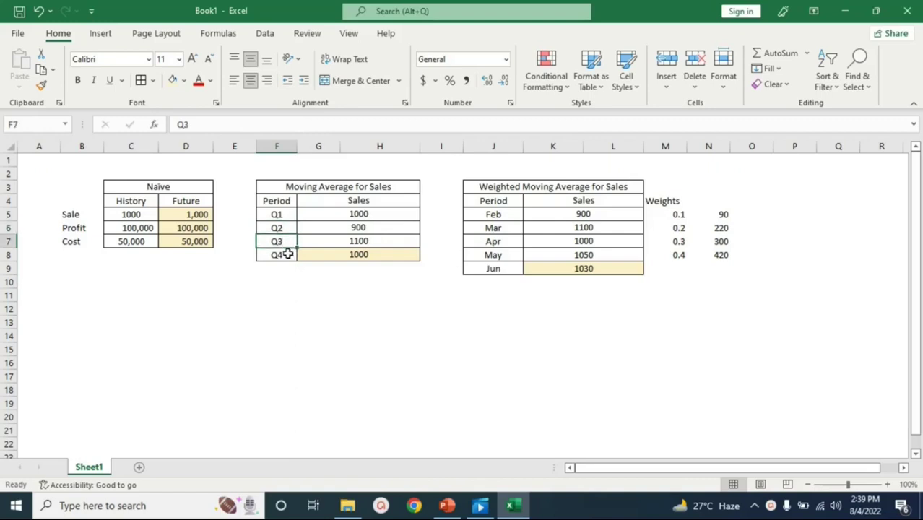
click(288, 253)
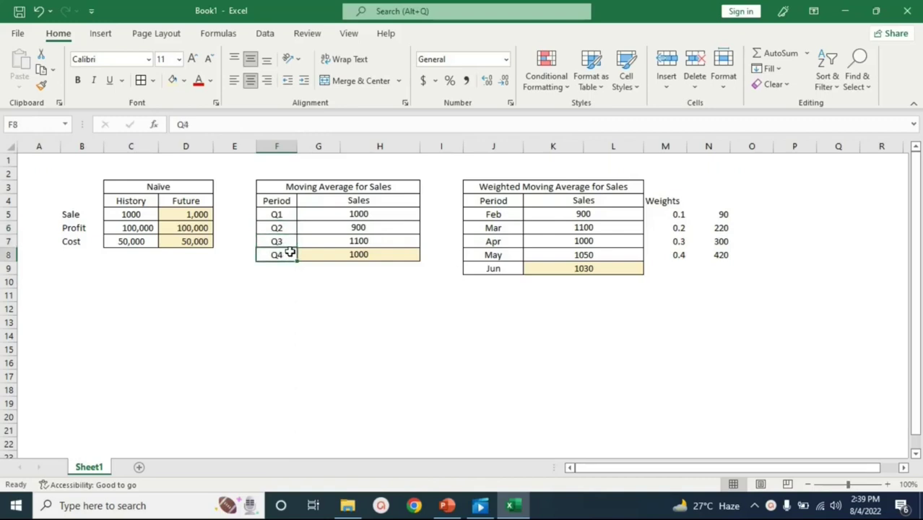
Step: Clear the Q4 sales forecast in G8 and re-enter it as the average of Q1 to Q3 sales, =AVERAGE(G5:H7)
click(350, 255)
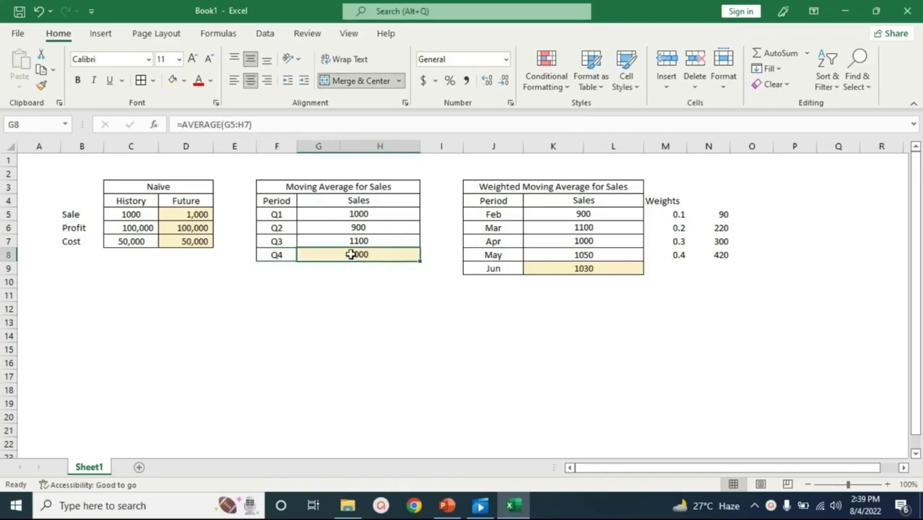
key(Delete)
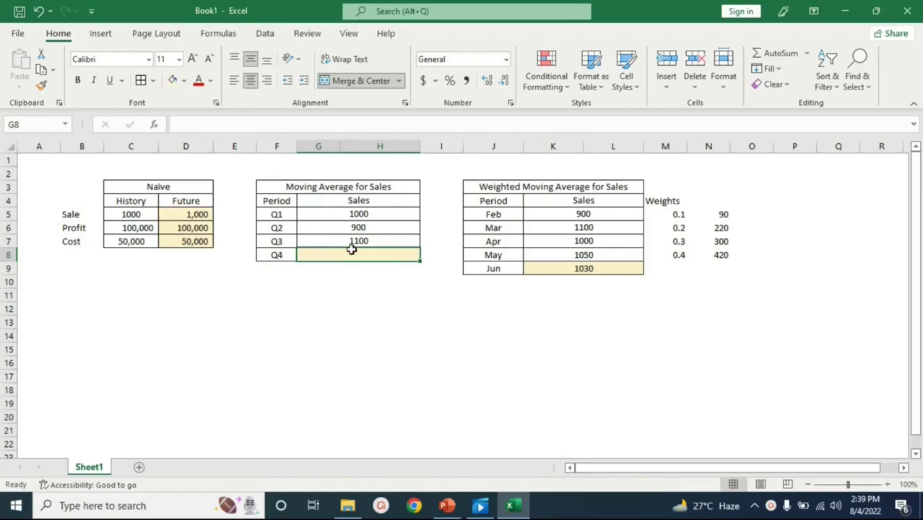
click(359, 213)
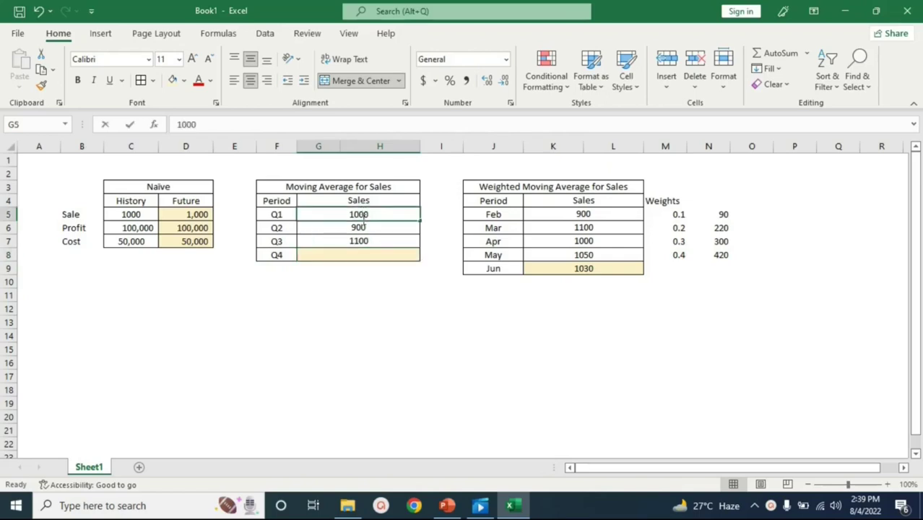
drag(348, 243, 299, 243)
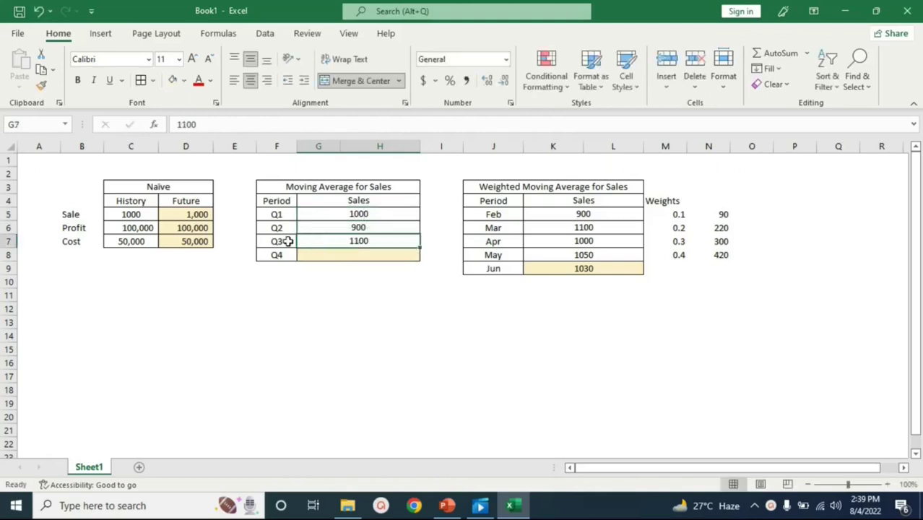
drag(338, 215, 335, 238)
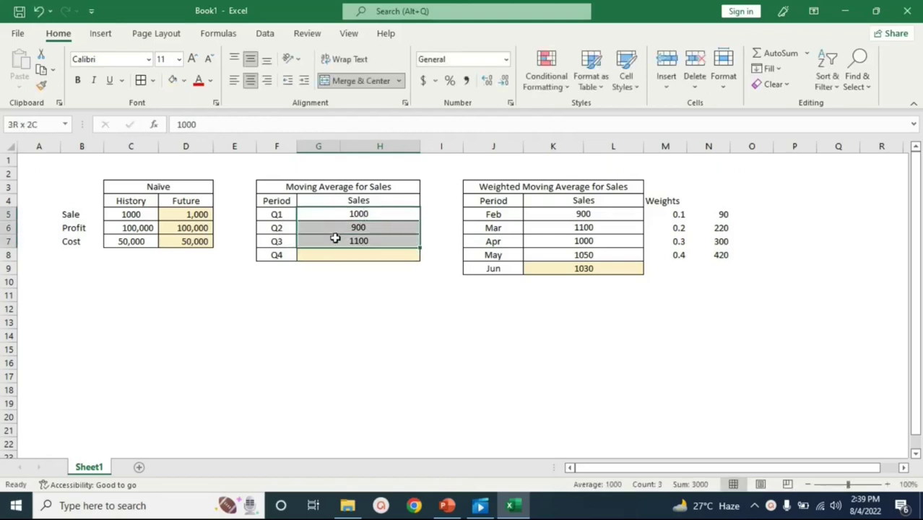
click(363, 253)
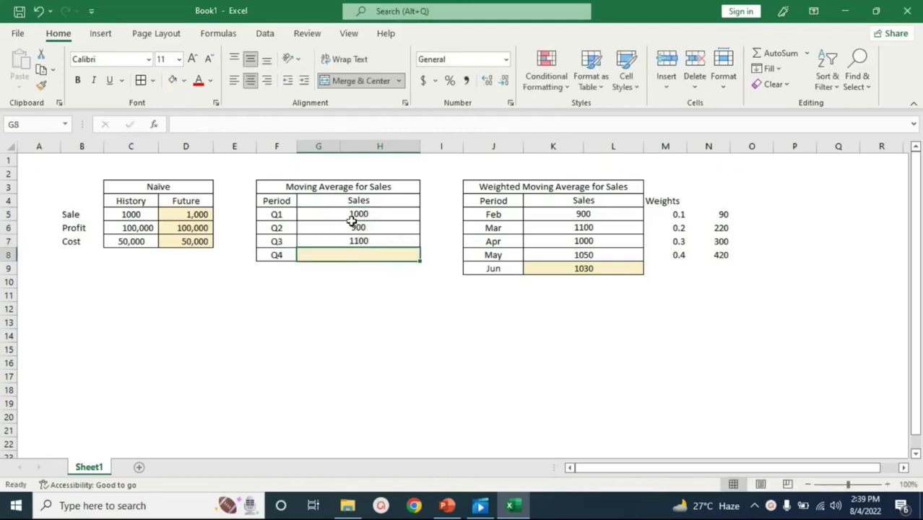
text(=average()
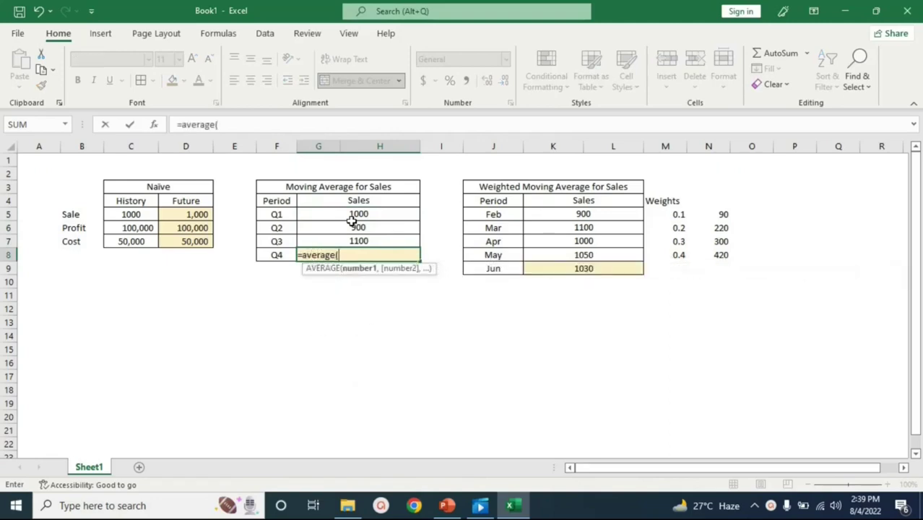
mouse_move(352, 220)
mouse_down()
mouse_move(359, 229)
mouse_move(355, 220)
mouse_up()
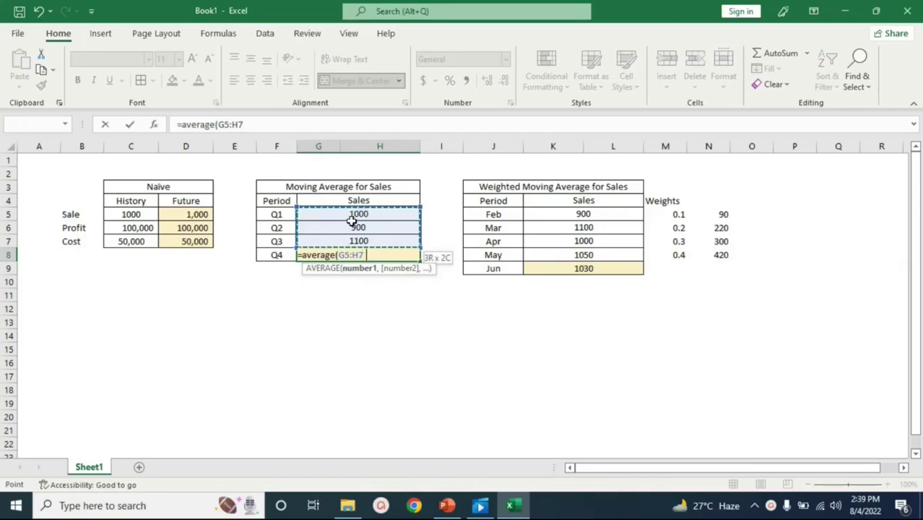
key(Return)
Step: Review the Q4 forecast formula against the Q1 to Q3 sales it averages
click(358, 254)
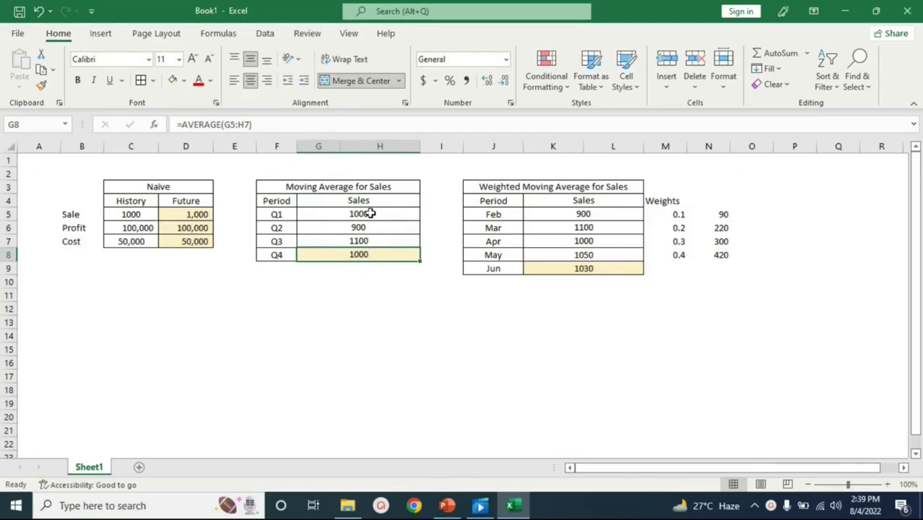
drag(370, 214, 367, 239)
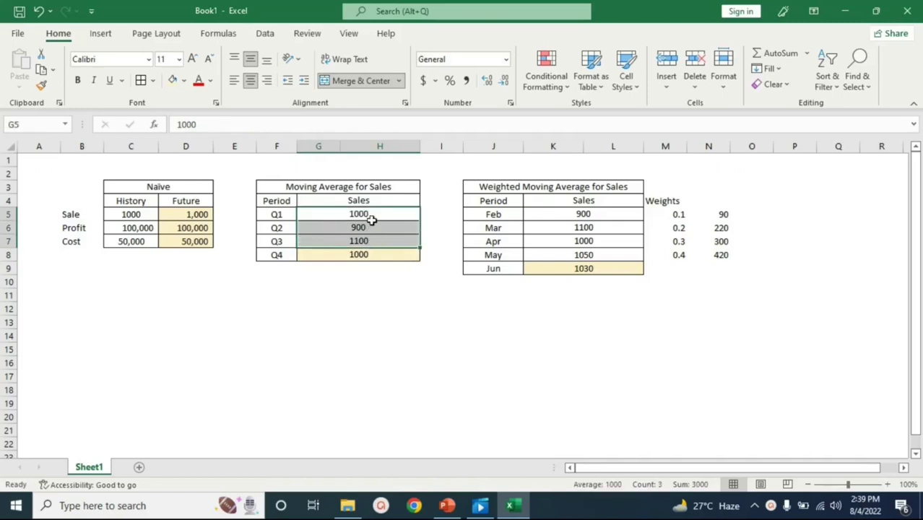
click(368, 255)
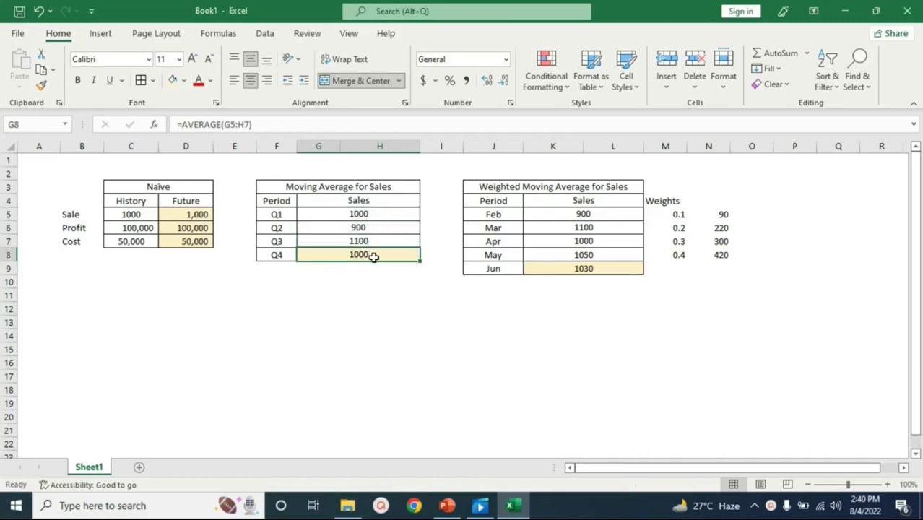
drag(382, 212, 377, 237)
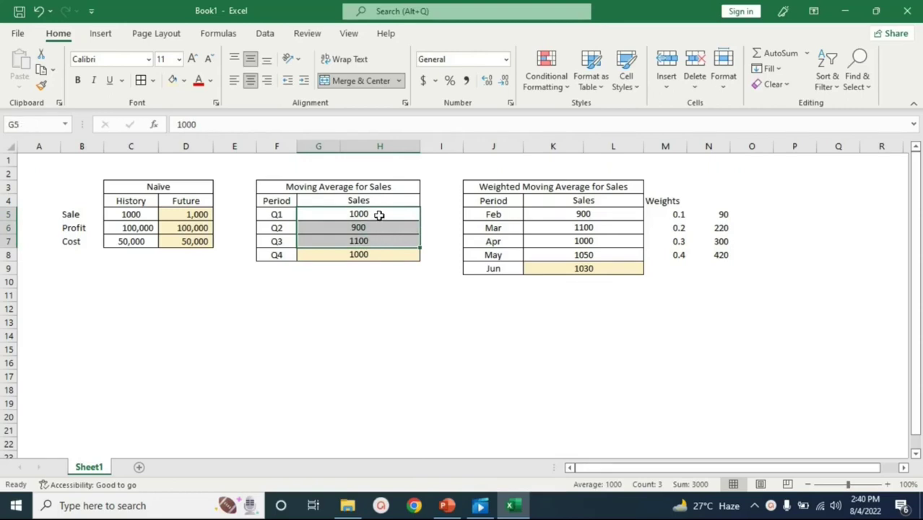
click(375, 254)
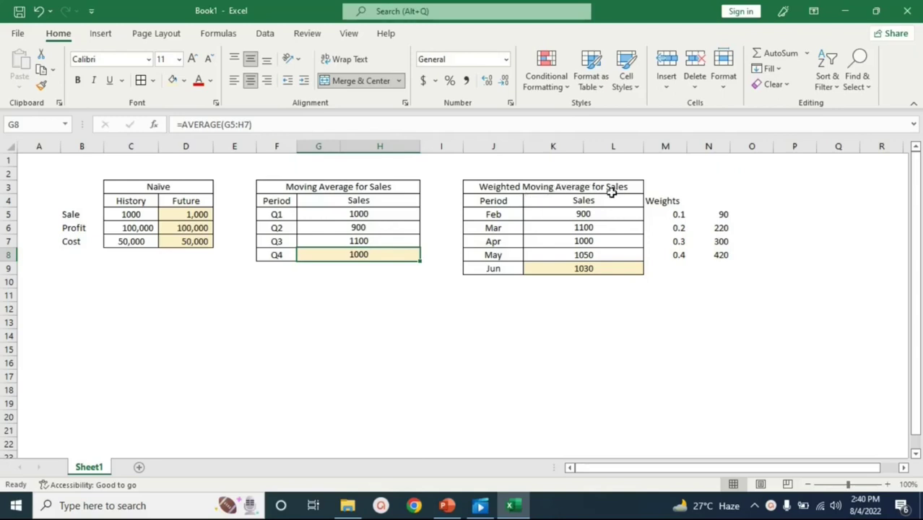
Step: Examine the Weighted Moving Average for Sales table: the February to May sales, their weights and the June forecast formula
click(508, 214)
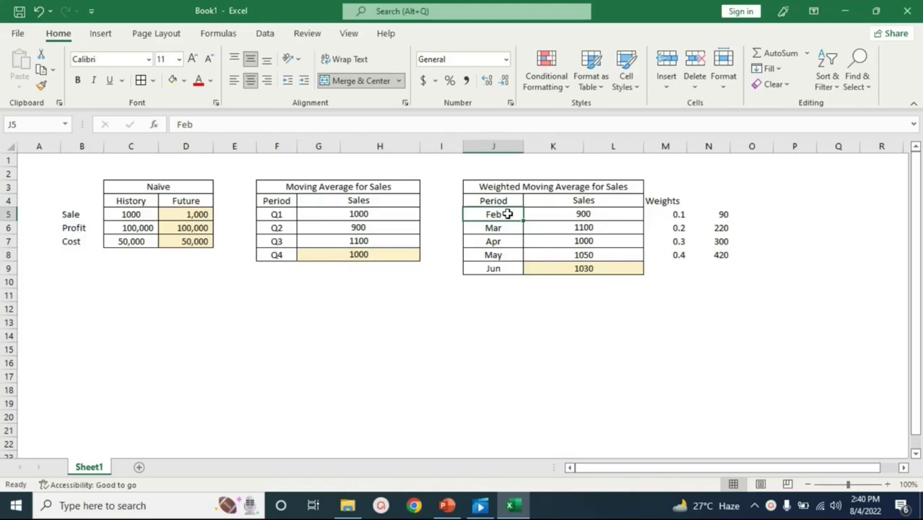
drag(507, 214, 504, 254)
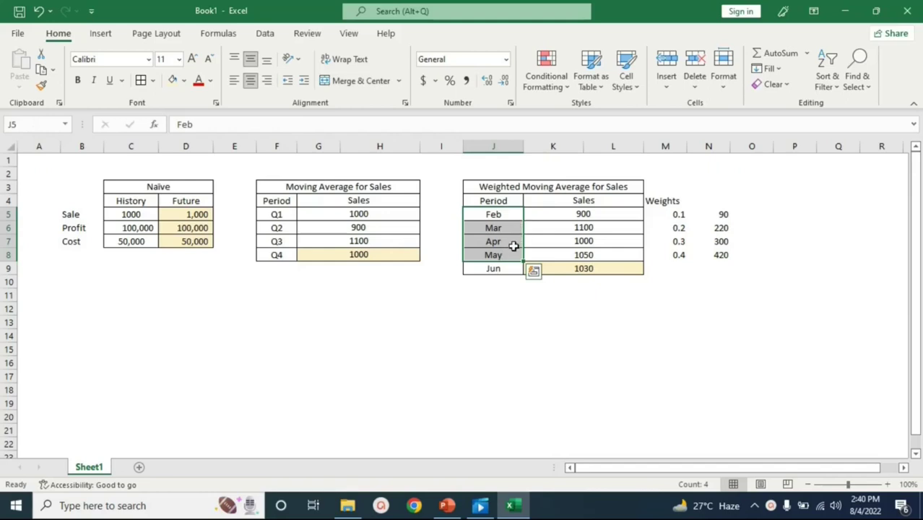
drag(582, 215, 580, 254)
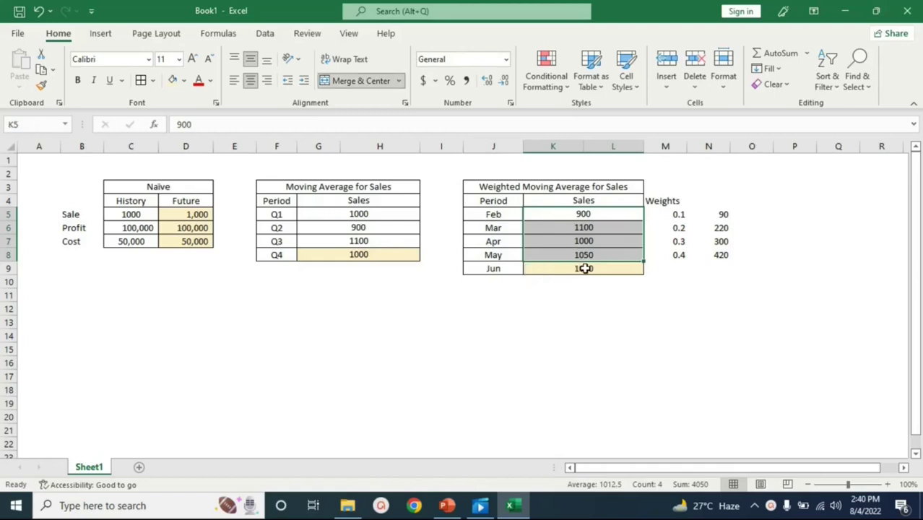
click(586, 269)
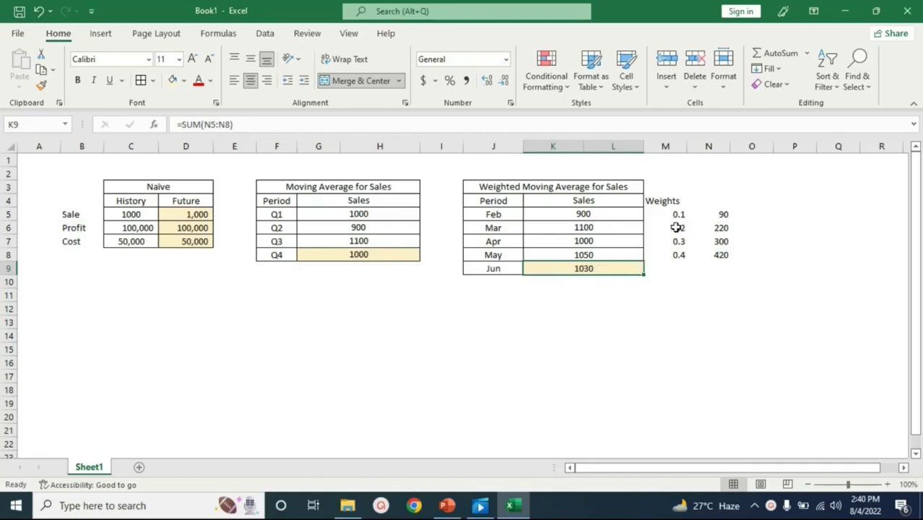
drag(674, 215, 665, 256)
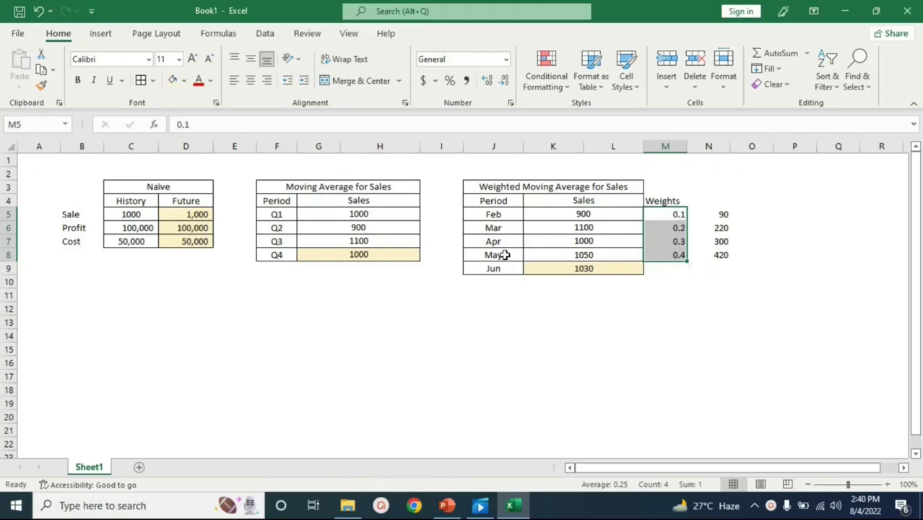
drag(505, 255, 556, 255)
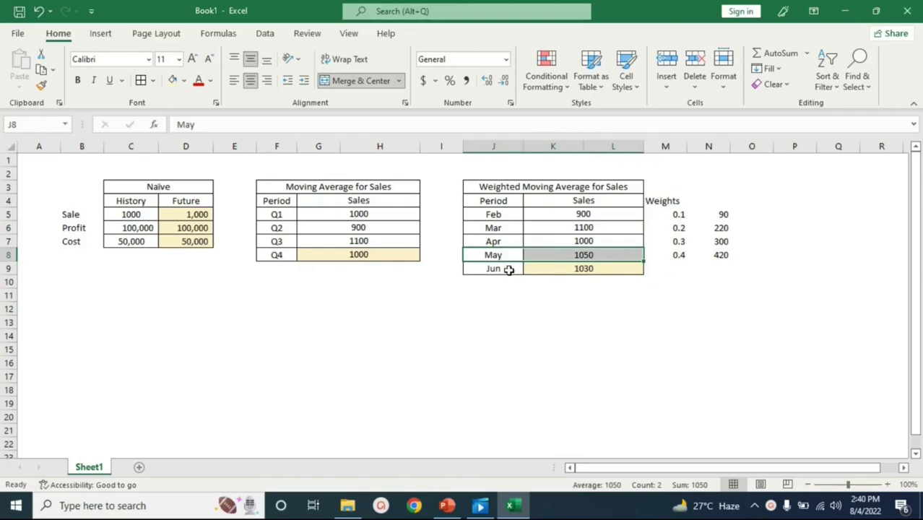
drag(507, 269, 552, 266)
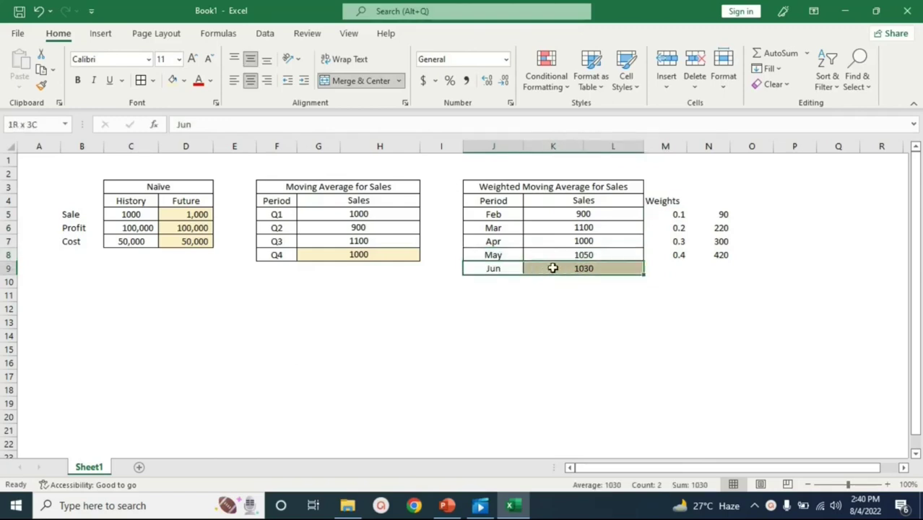
click(509, 255)
click(579, 256)
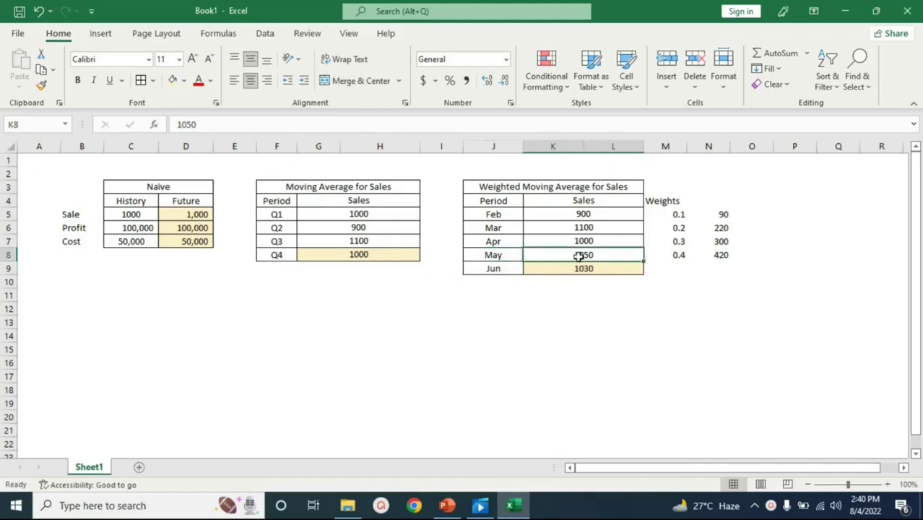
Step: Examine the weights in M5:M8 assigned to the February to May sales, starting from the most recent month
click(664, 254)
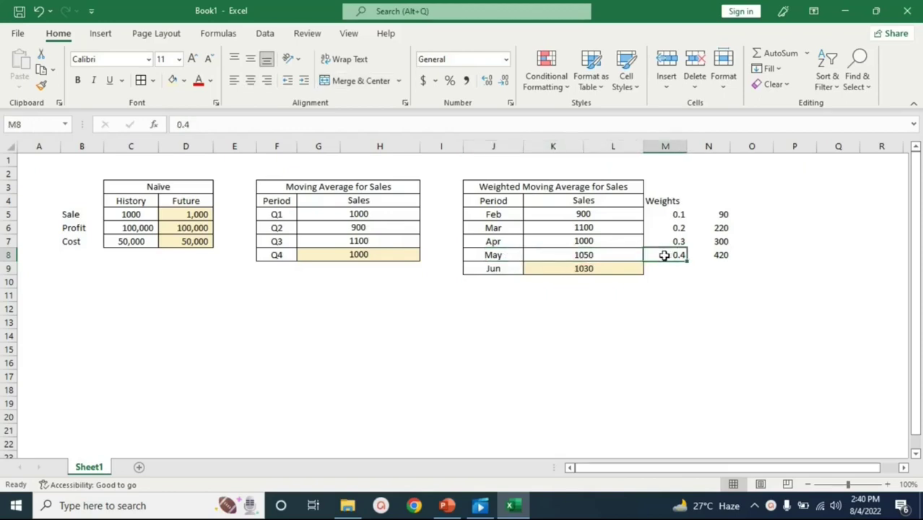
click(625, 245)
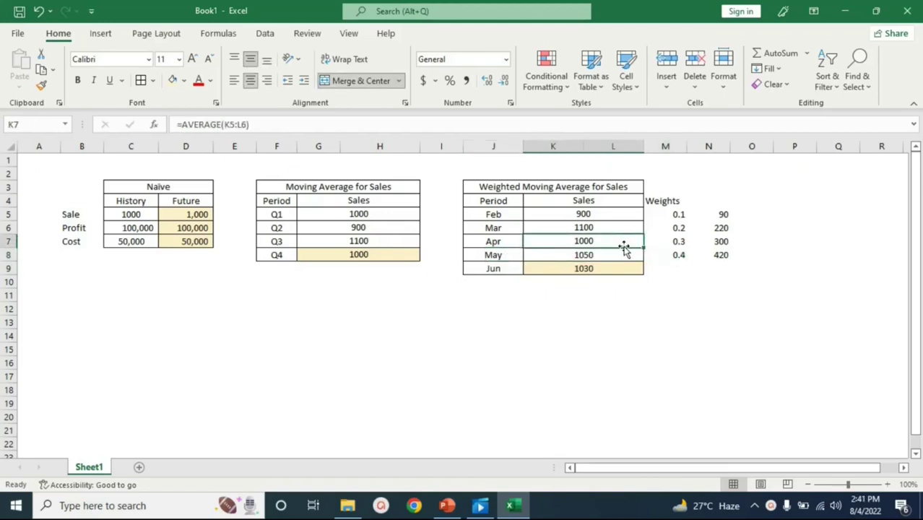
click(673, 241)
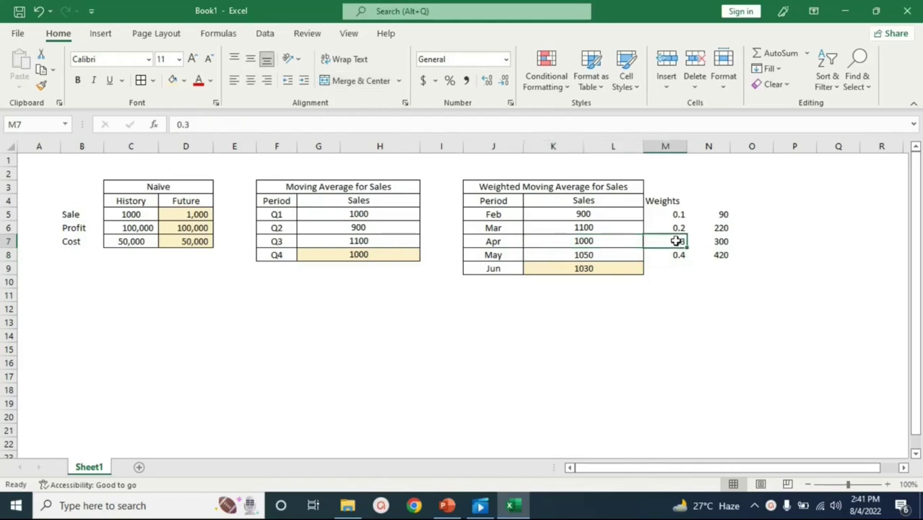
click(675, 228)
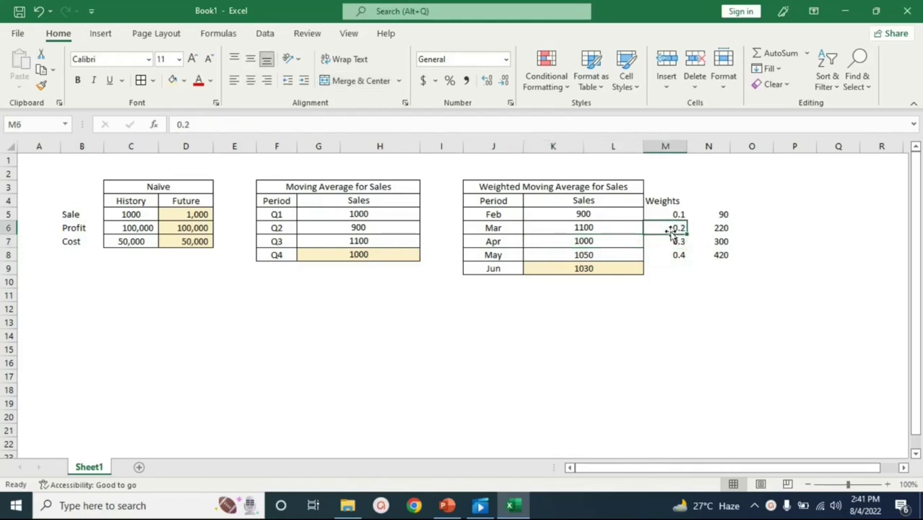
click(676, 215)
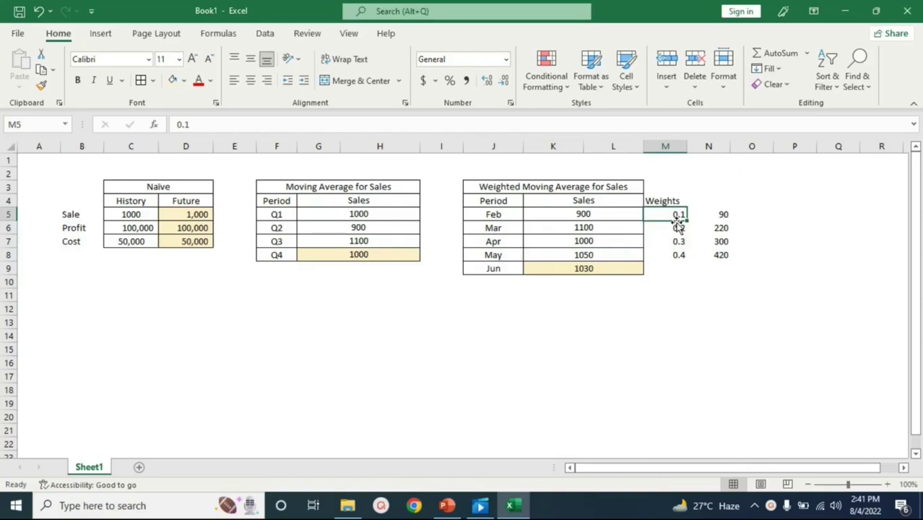
Step: Check that the weighted May sales in N8 multiply the weight by the sales figure, =M8*K8
double_click(677, 253)
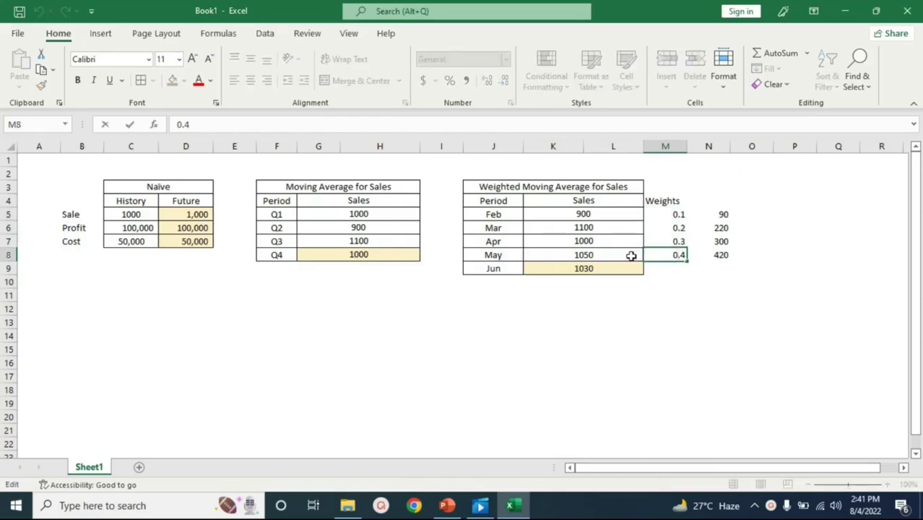
click(715, 256)
text(=M8*K8)
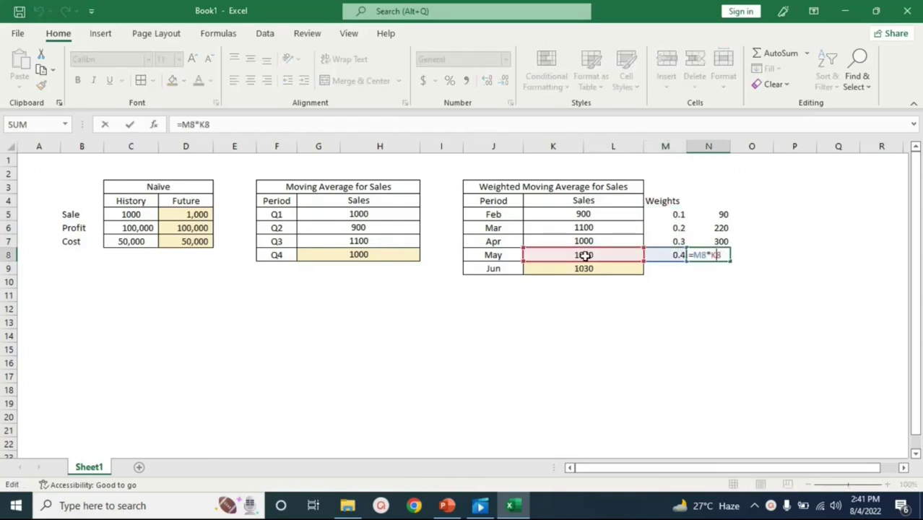
key(Return)
click(723, 260)
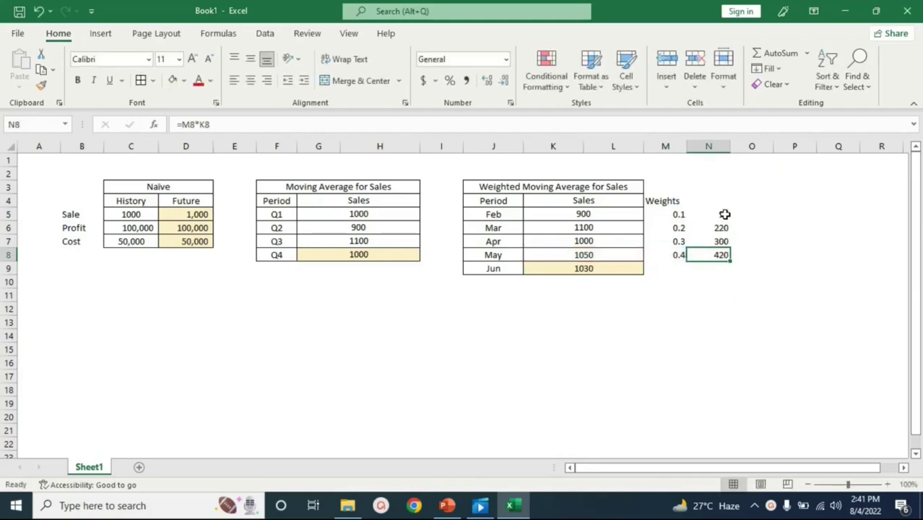
Step: Review the June sales forecast formula in K9, =SUM(N5:N8), against the weighted monthly values it adds up
drag(725, 215, 711, 256)
click(604, 269)
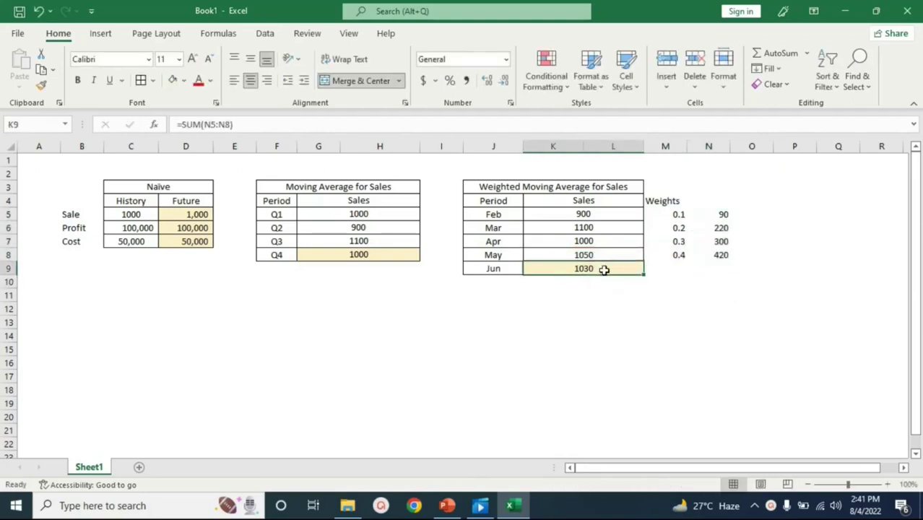
double_click(603, 270)
key(Escape)
click(496, 270)
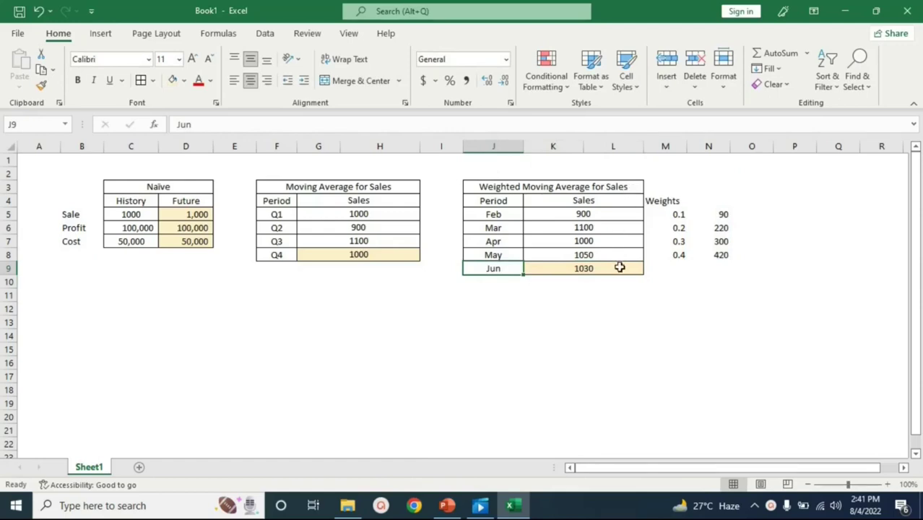
click(610, 268)
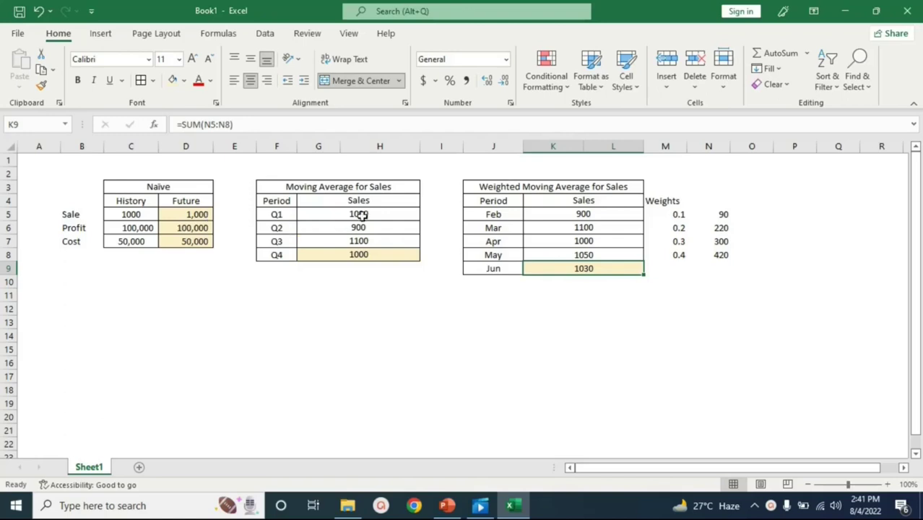
Step: Compare the Q1 to Q3 sales and their Q4 moving average forecast with the weighted moving average table
drag(365, 214, 371, 239)
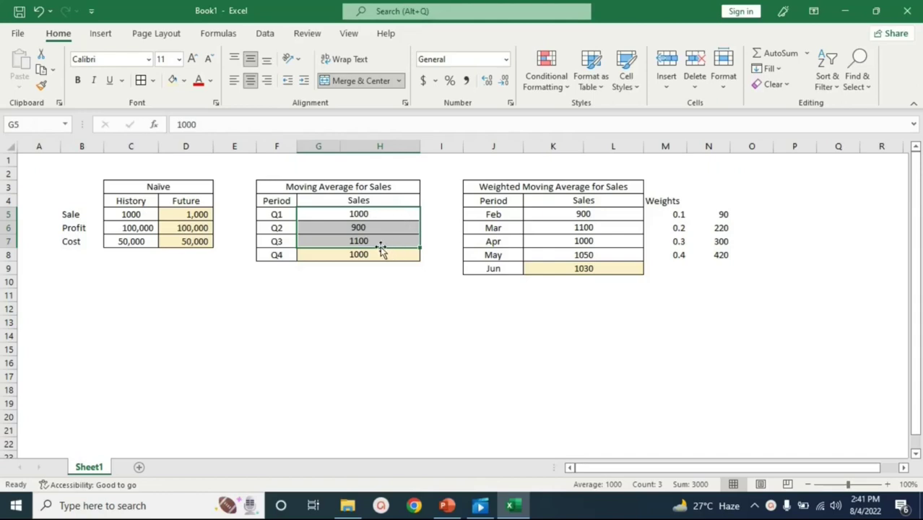
click(376, 251)
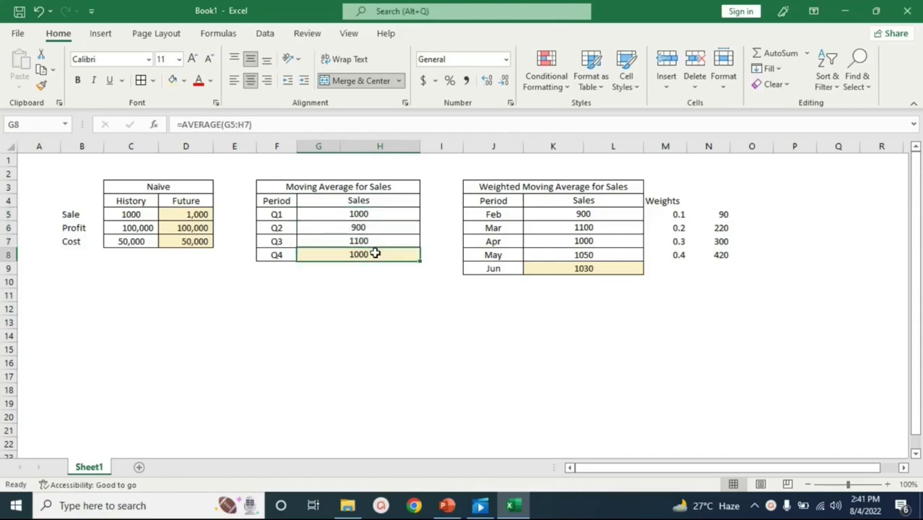
click(592, 214)
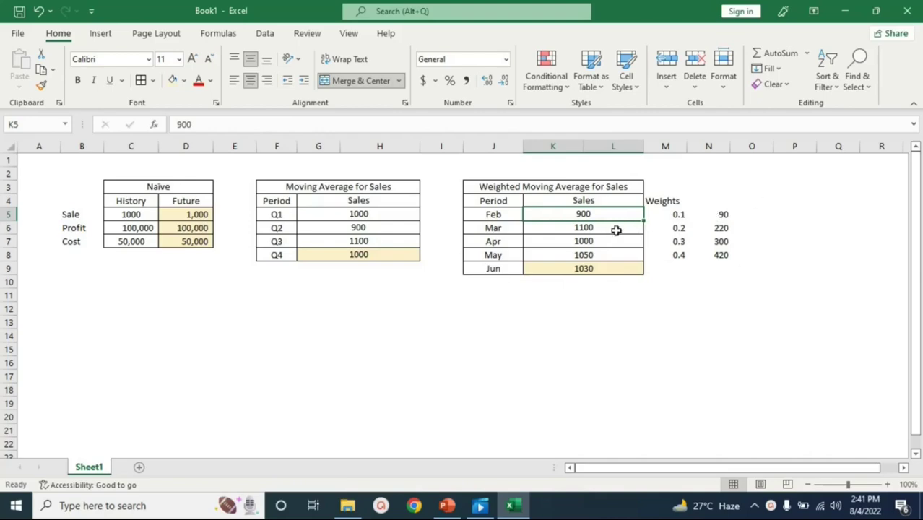
Step: Switch to the PowerPoint presentation and start the slide show from the Classification of Forecasts slide
click(447, 505)
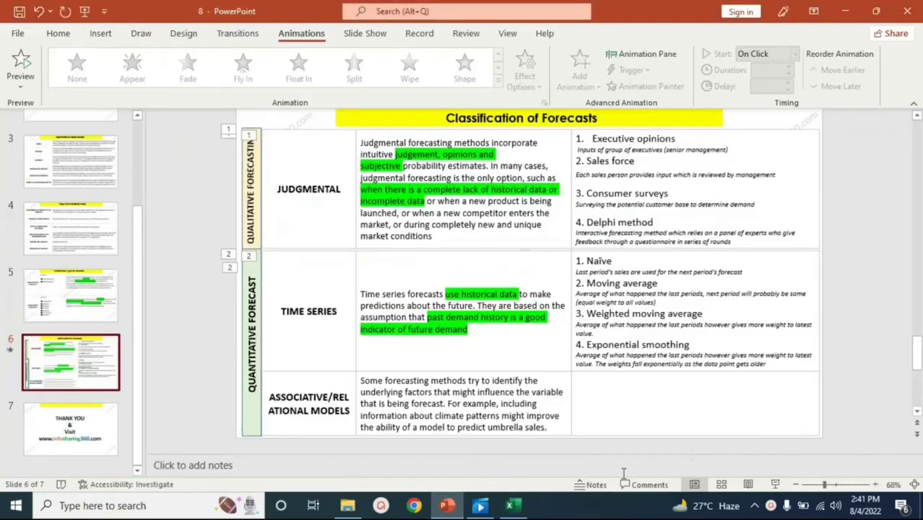
key(shift+F5)
click(781, 478)
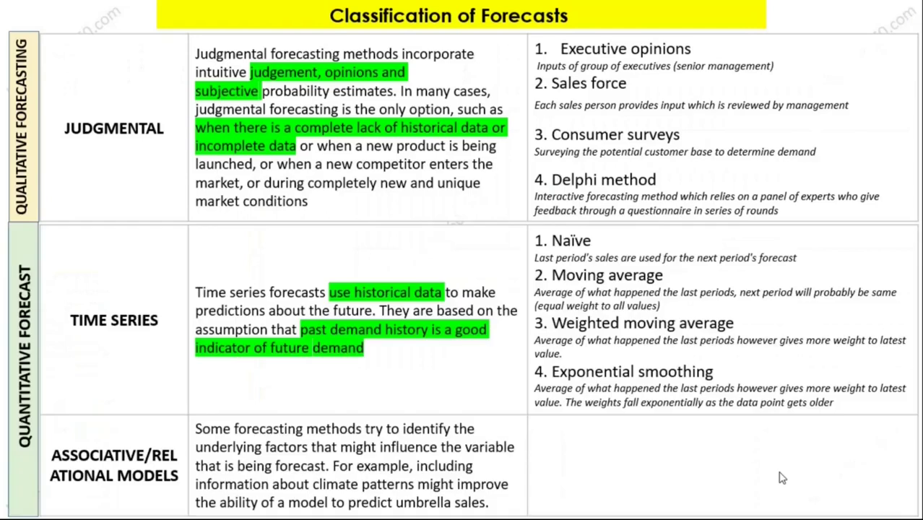